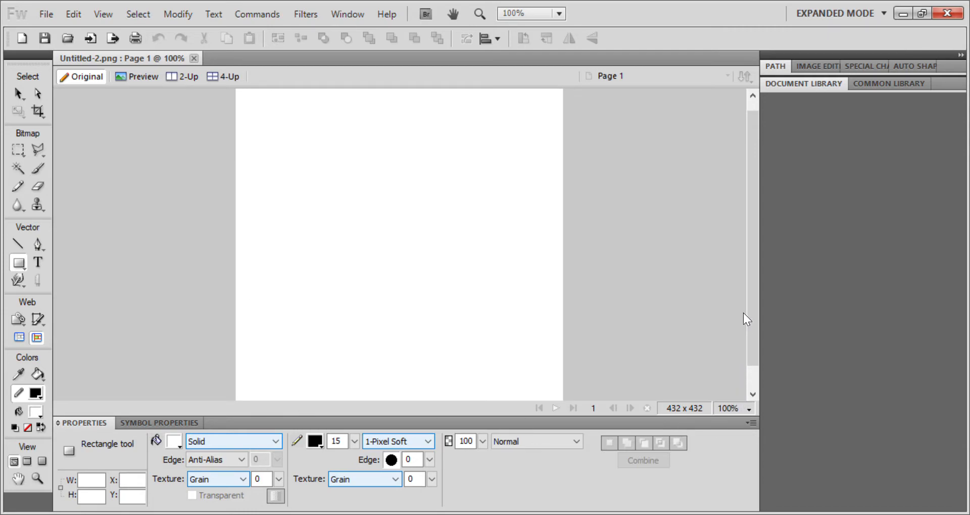
Draw a rectangle about 411 by 409 px covering almost the whole canvas
key(ctrl+minus)
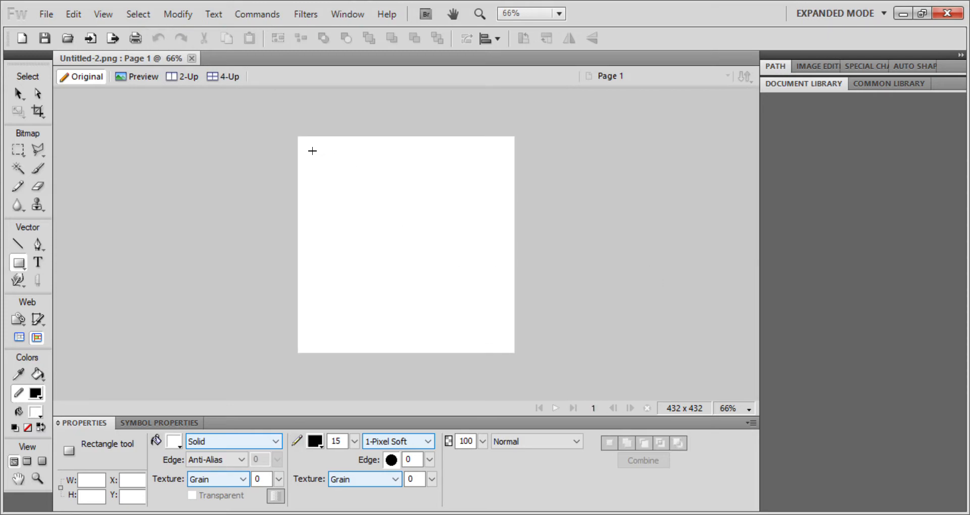
mouse_move(310, 151)
mouse_down()
mouse_move(334, 167)
mouse_move(373, 227)
mouse_move(514, 356)
mouse_up()
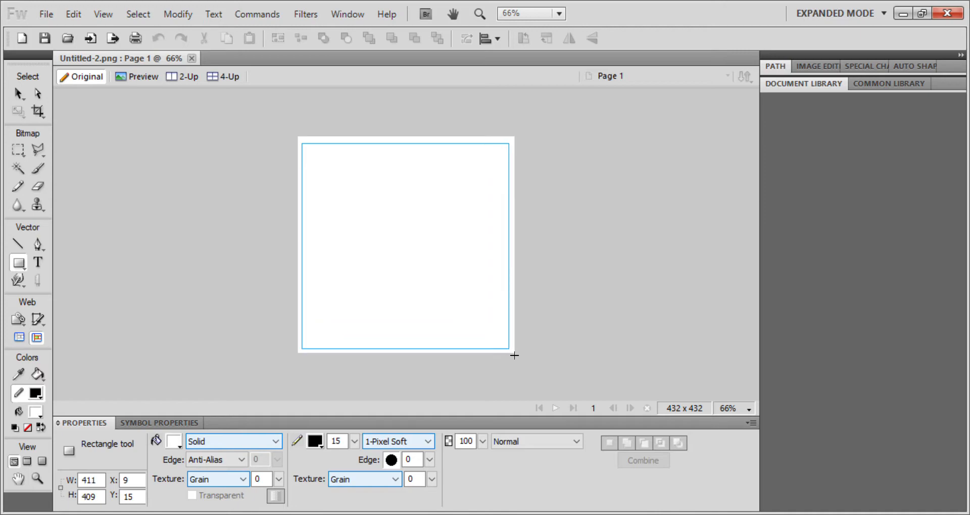
drag(515, 355, 515, 356)
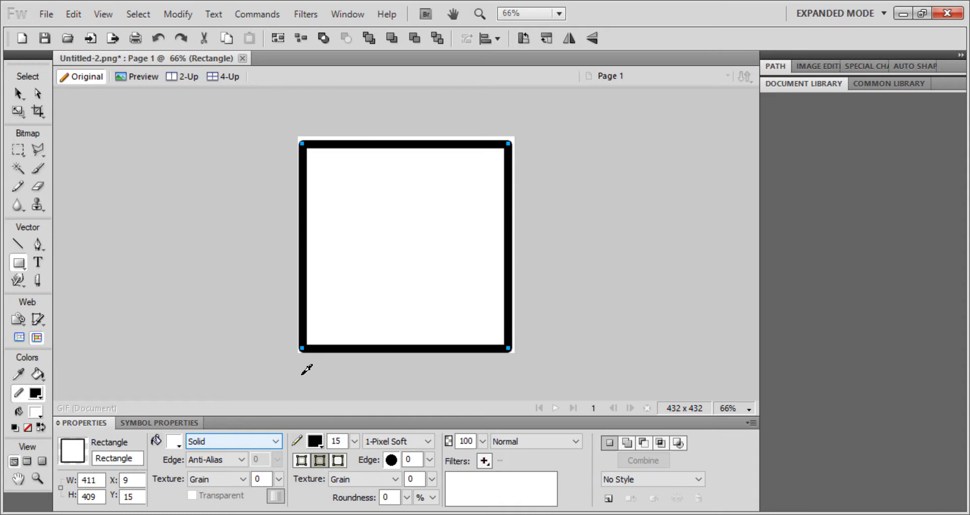
Remove the rectangle's fill and give it a black stroke 16 px wide
click(298, 315)
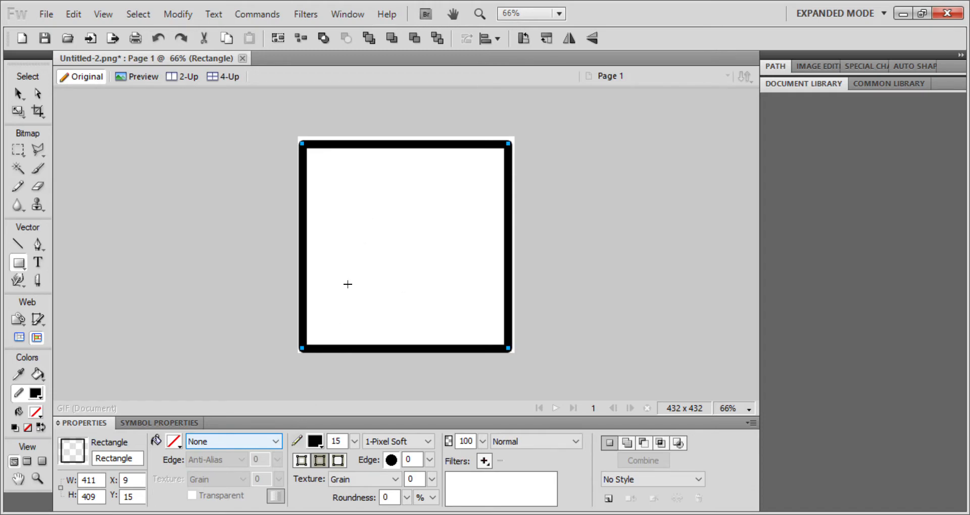
click(315, 443)
click(344, 371)
click(353, 440)
drag(353, 440, 356, 470)
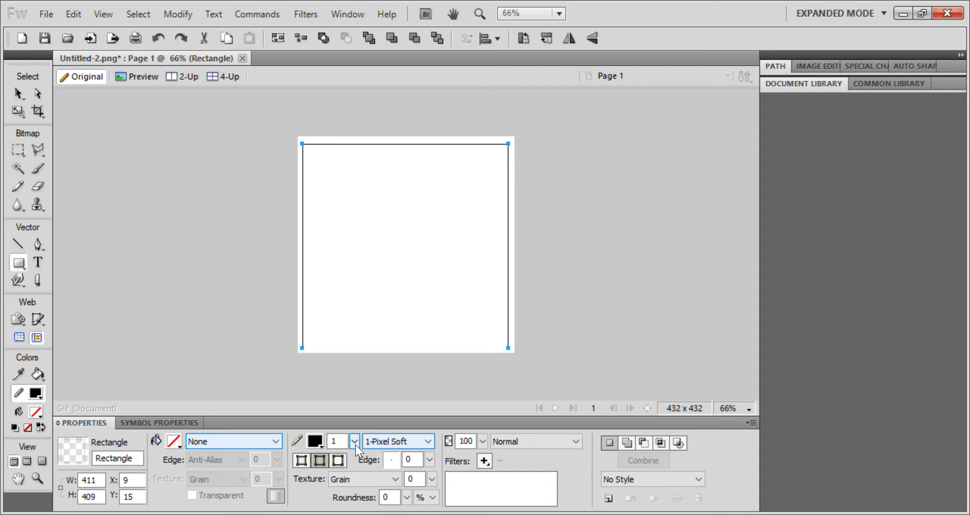
drag(355, 444, 362, 420)
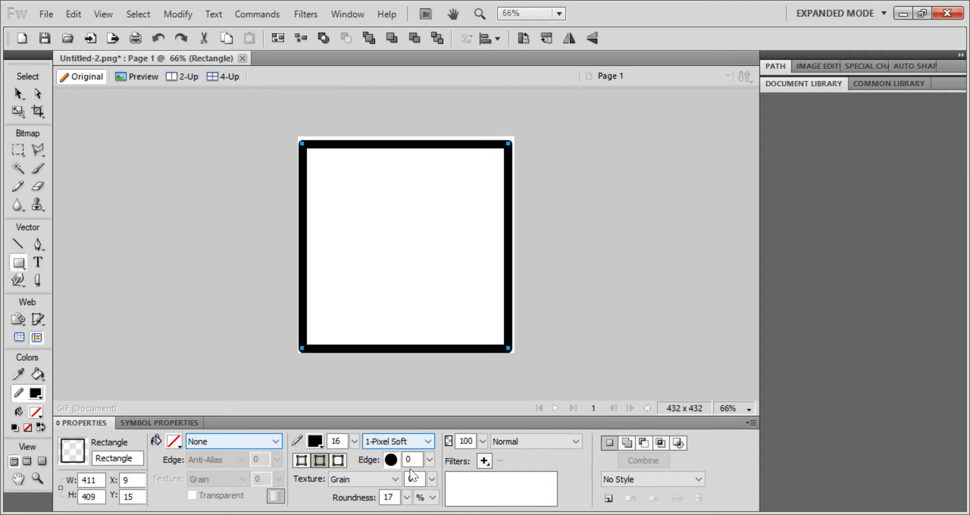
Round the rectangle's corners with a roundness of 13%
drag(410, 469, 410, 469)
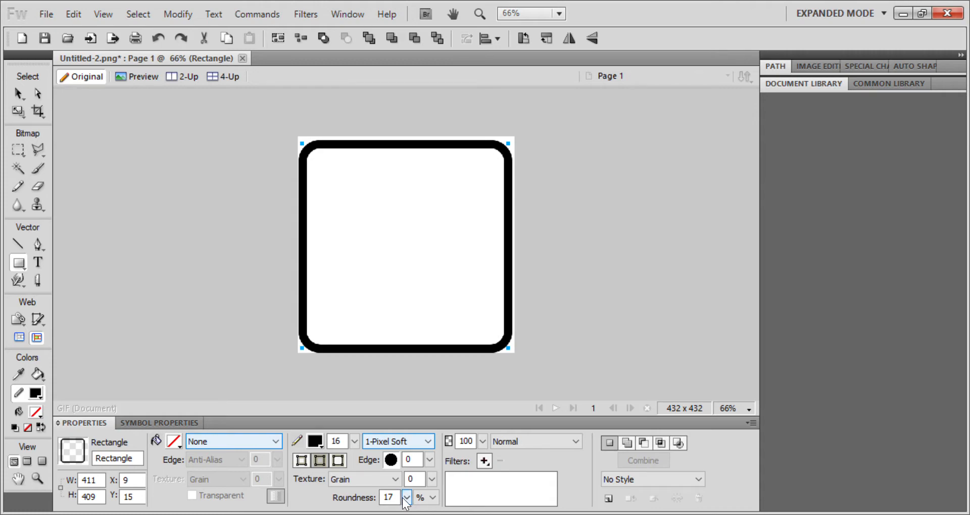
drag(407, 498, 435, 341)
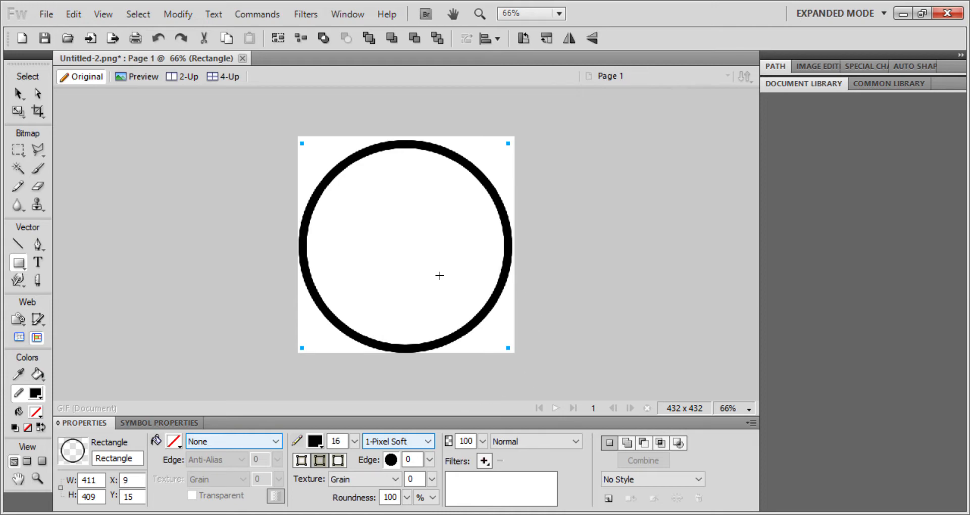
mouse_move(407, 498)
mouse_down()
mouse_move(411, 357)
mouse_move(424, 482)
mouse_move(415, 489)
mouse_up()
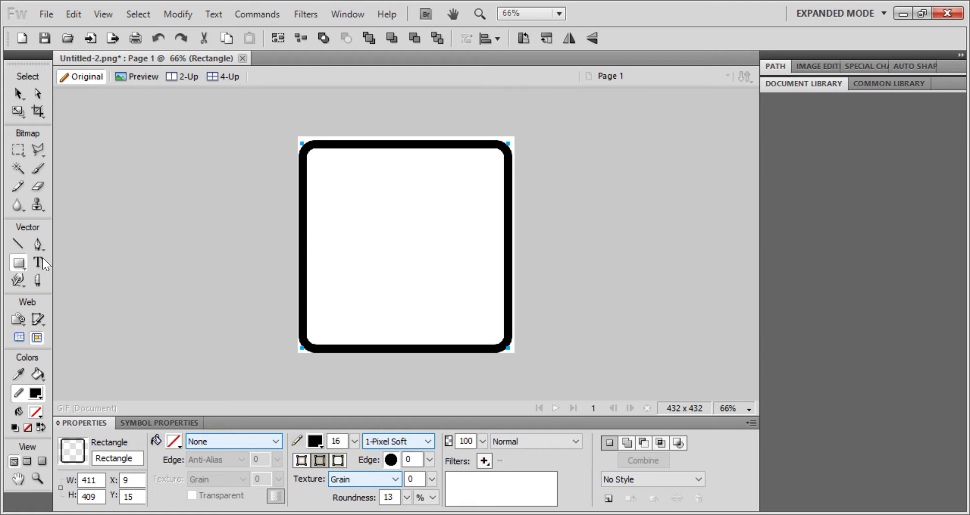
Draw an ellipse about 96 by 91 px in the frame's upper right area as the head and fill it solid black
key(e)
drag(413, 180, 460, 226)
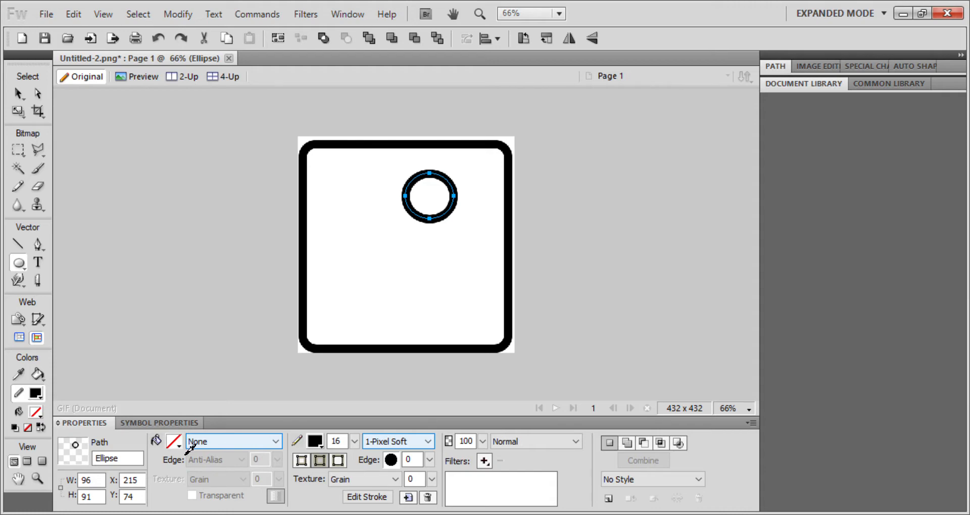
click(199, 428)
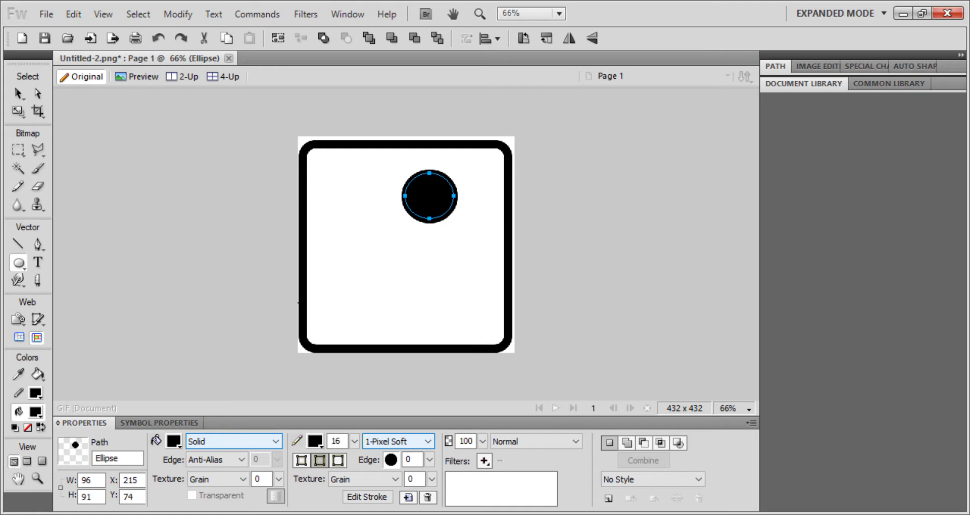
Draw the torso and back leg as one curved Pen path about 115 by 163 px, running from below the head down to the left
click(39, 245)
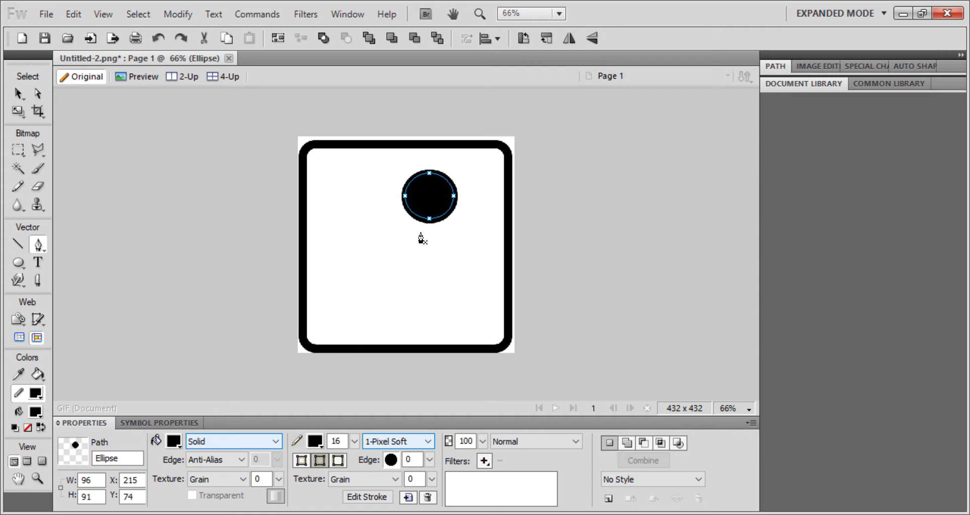
click(416, 232)
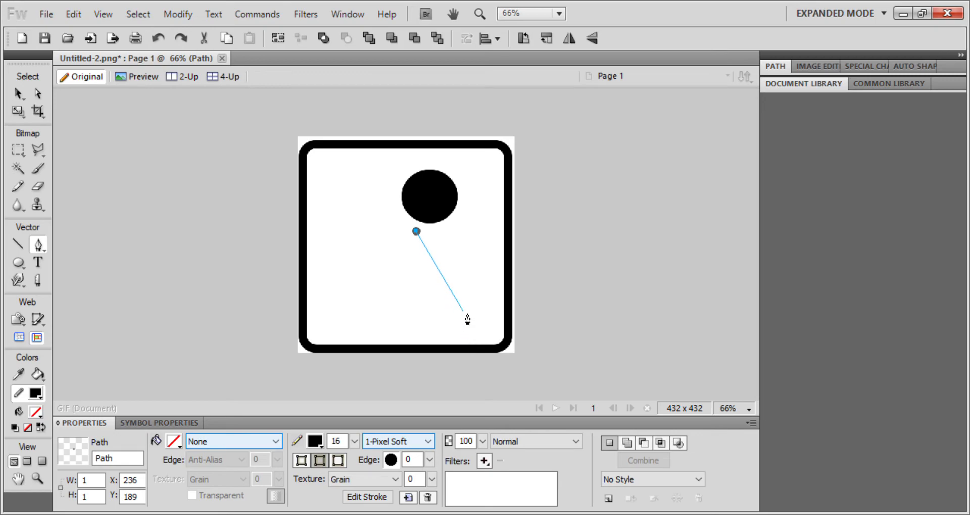
click(358, 311)
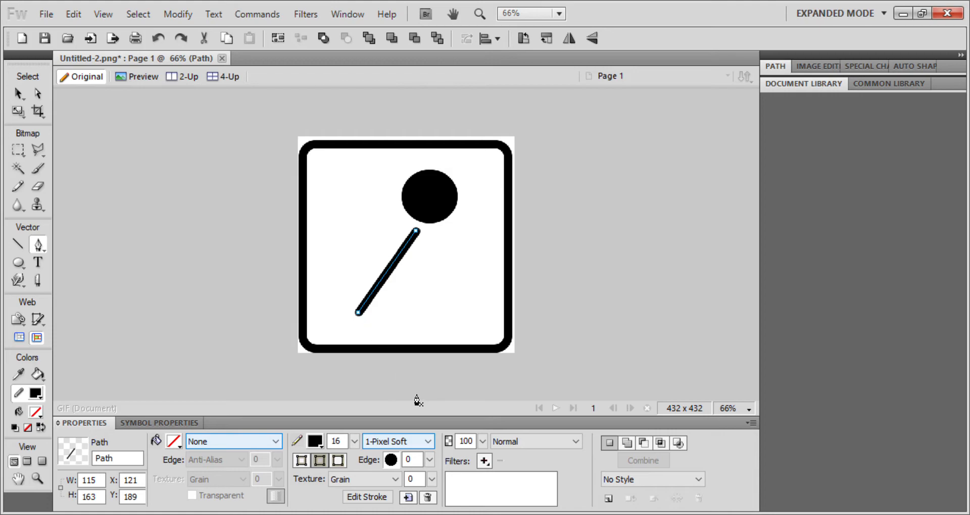
click(363, 317)
drag(362, 317, 310, 328)
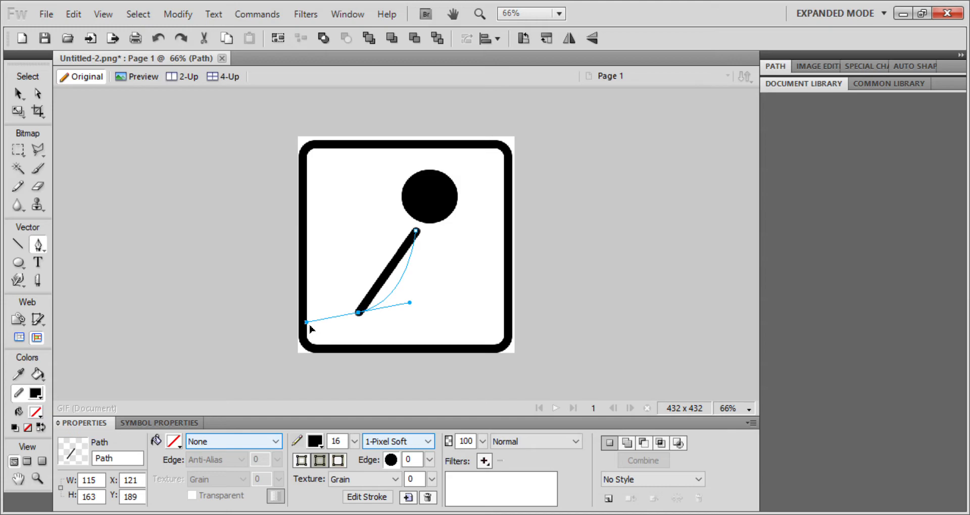
drag(310, 329, 307, 331)
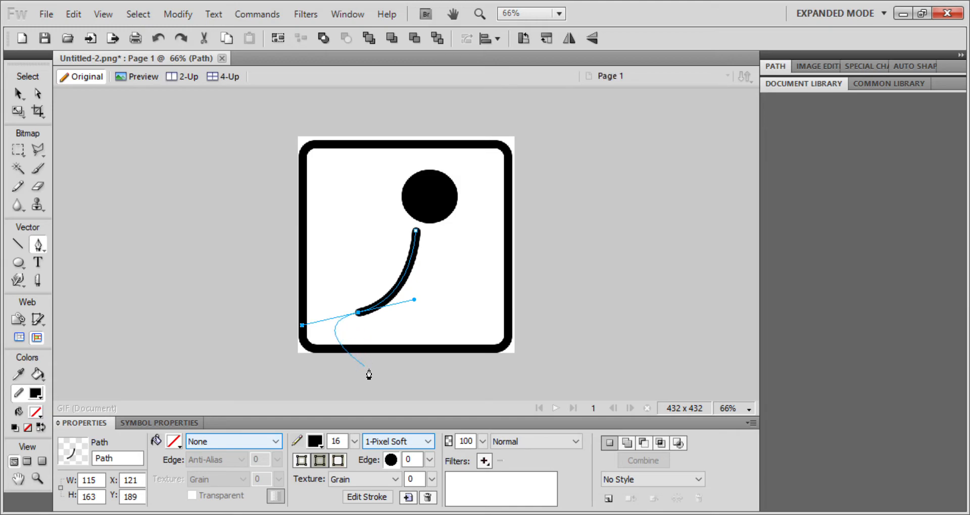
double_click(360, 314)
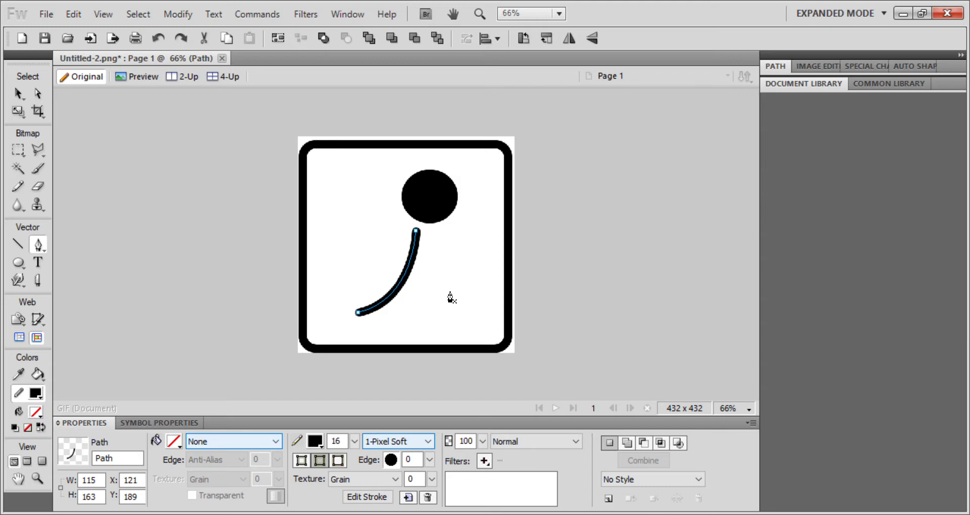
Draw the bent front leg as a curved Pen path about 81 by 70 px, starting at the torso and arching down to the right
click(412, 286)
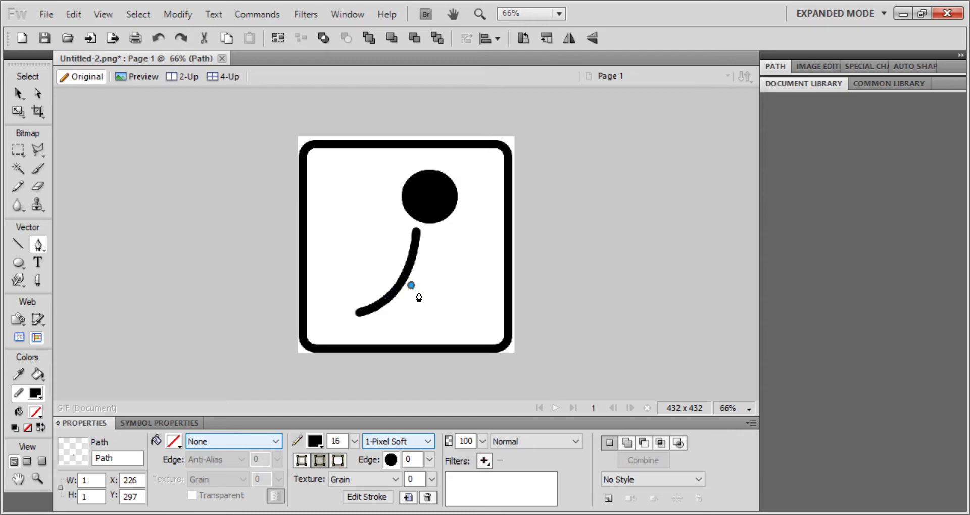
click(451, 317)
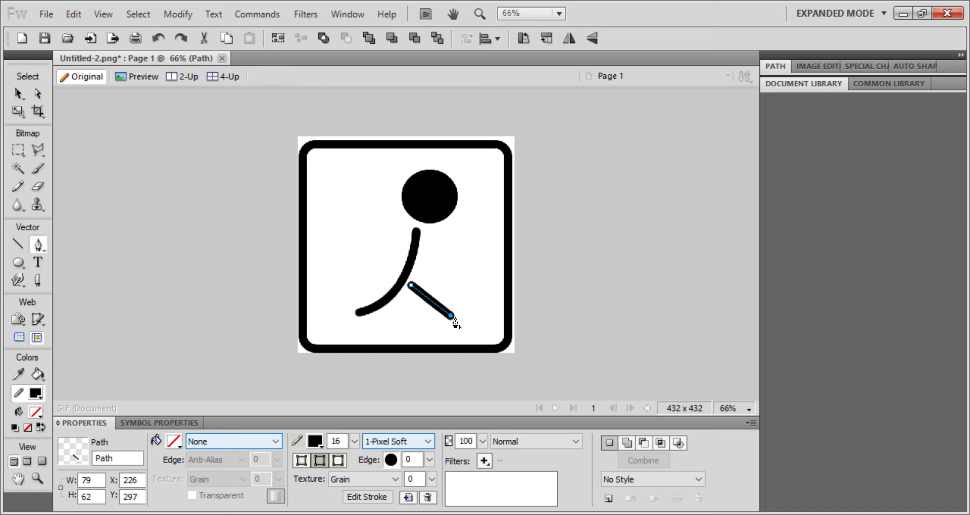
key(ctrl+d)
drag(451, 317, 445, 373)
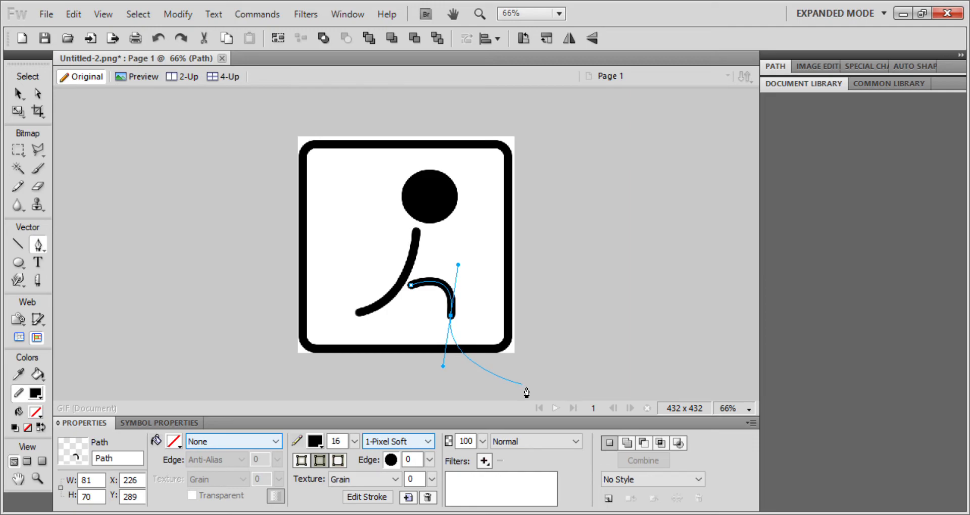
double_click(451, 316)
Draw both arms as one three-point Pen path about 247 by 73 px across the torso, curving the right arm upward and the left arm downward
click(354, 249)
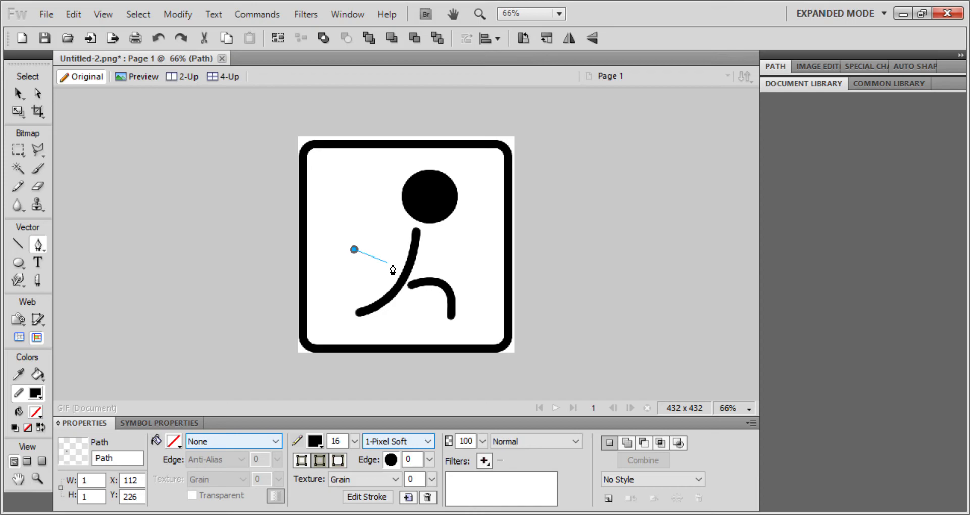
click(414, 249)
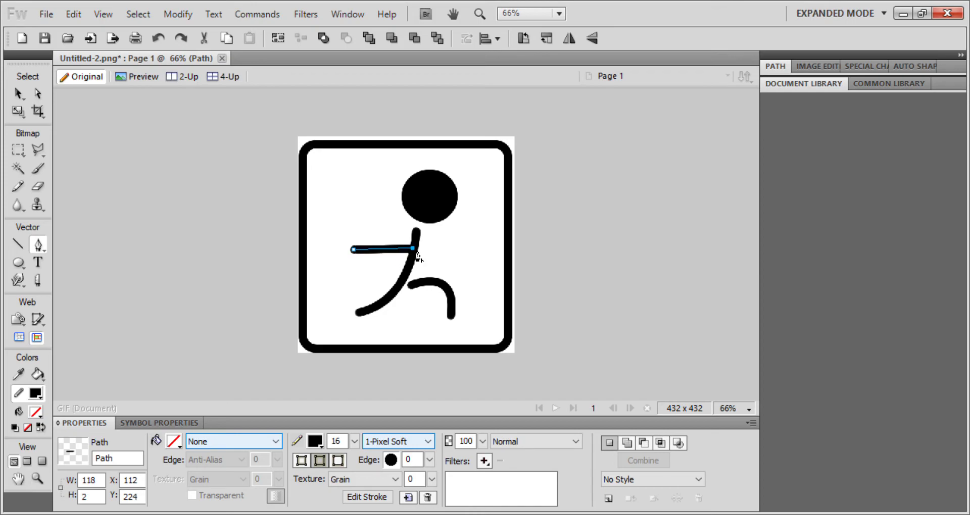
click(478, 246)
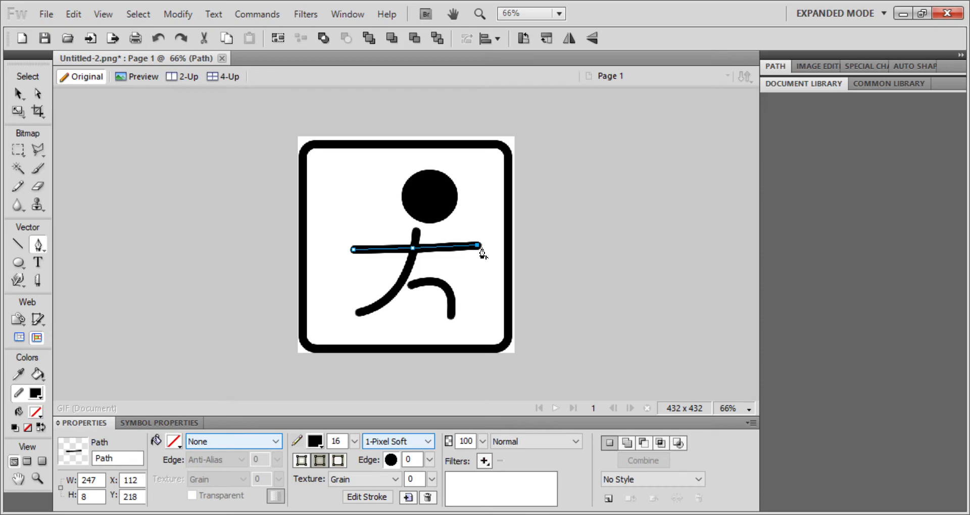
key(ctrl+d)
drag(478, 246, 502, 213)
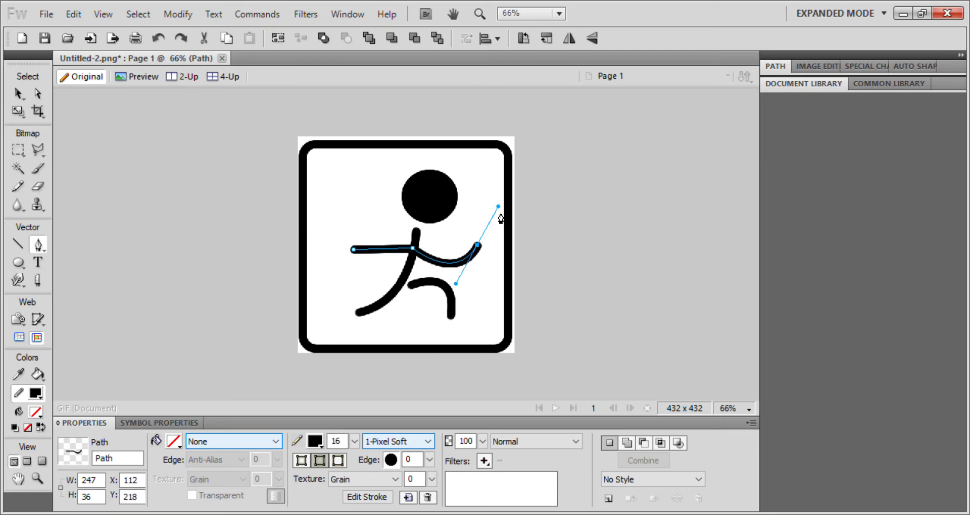
click(480, 248)
drag(356, 255, 346, 305)
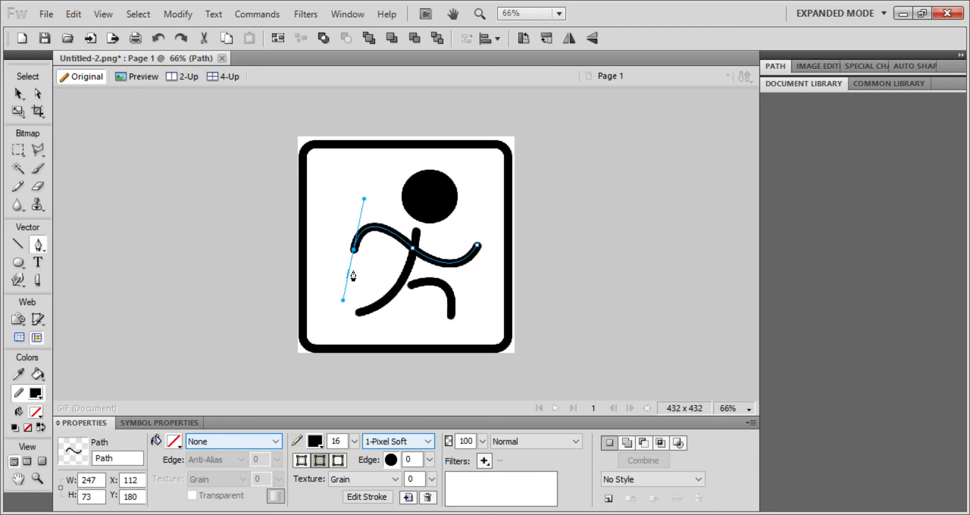
double_click(356, 253)
Reposition the figure's parts, moving the head up and left to about X 188, Y 49 and shifting the torso, arms and front leg to suit
click(19, 92)
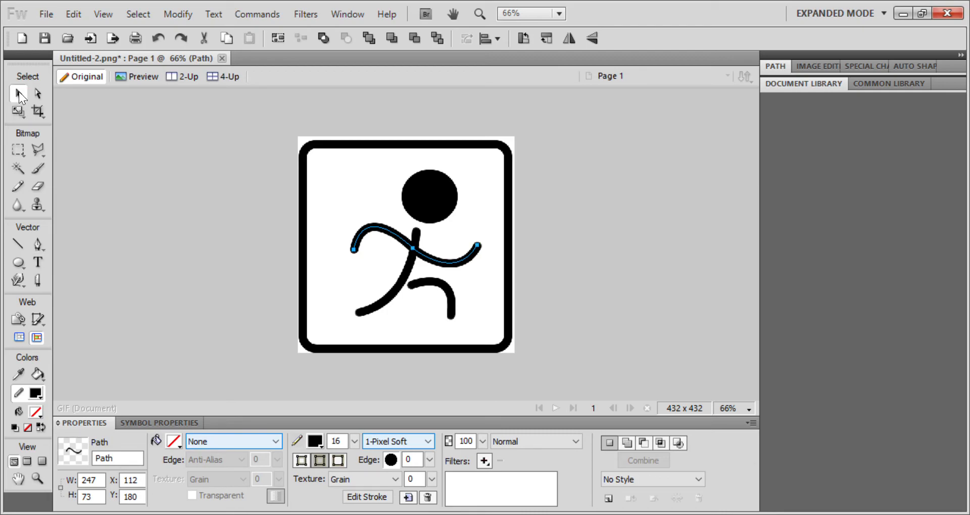
click(333, 184)
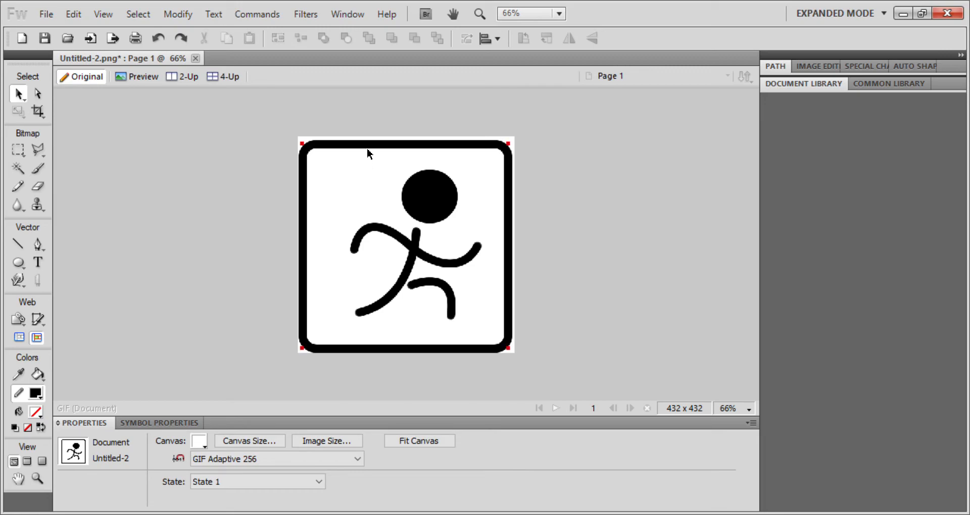
drag(367, 151, 368, 152)
drag(429, 209, 416, 198)
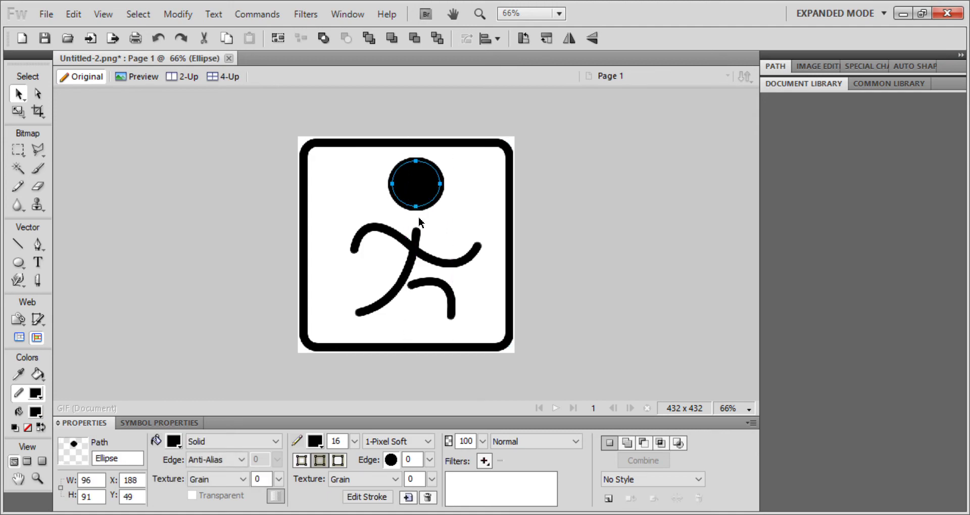
click(419, 218)
mouse_move(418, 234)
mouse_down()
mouse_move(427, 254)
mouse_move(422, 249)
mouse_up()
drag(432, 288, 431, 286)
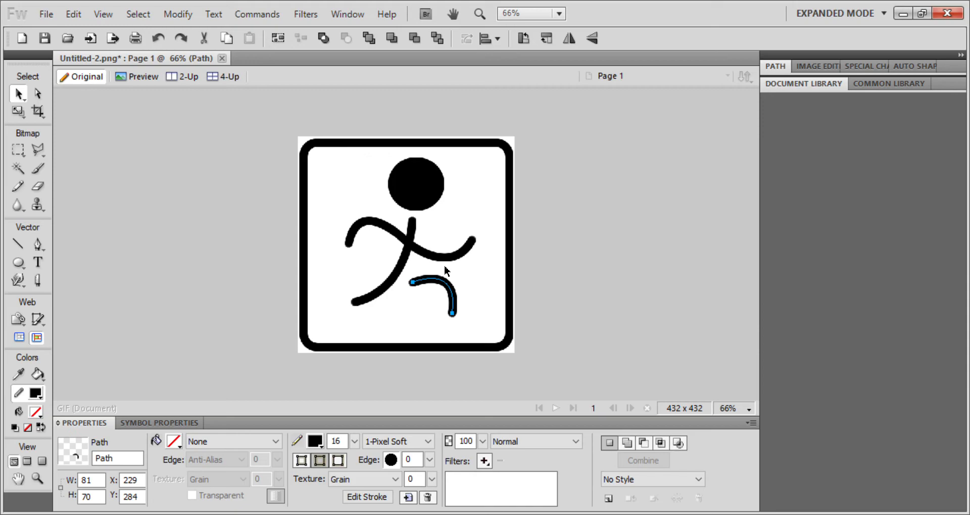
click(494, 234)
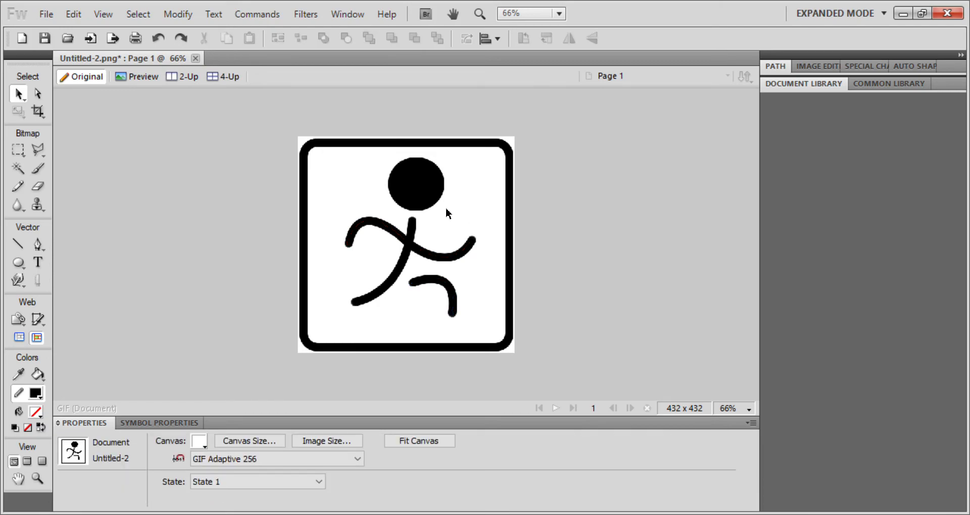
Select the head, torso, arms and front leg and move them together to about X 93, Y 38
click(425, 198)
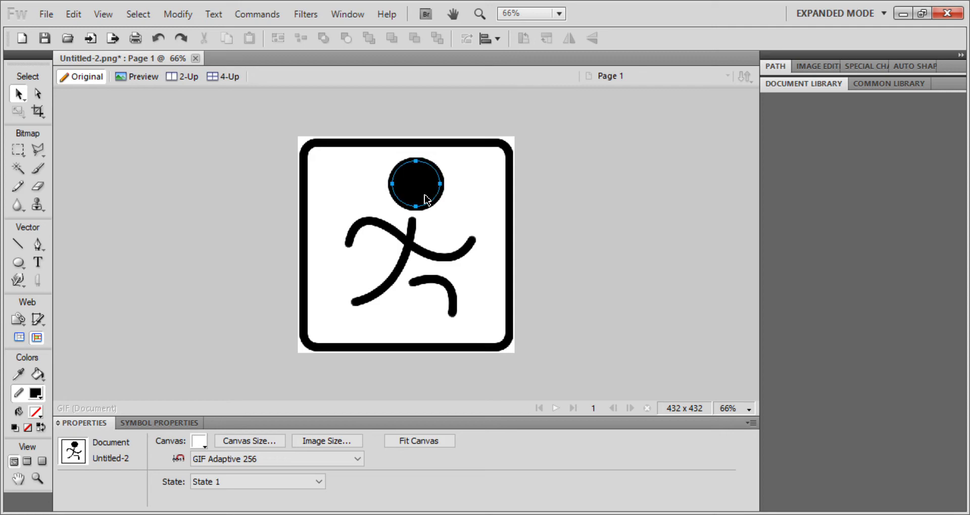
shift+click(416, 228)
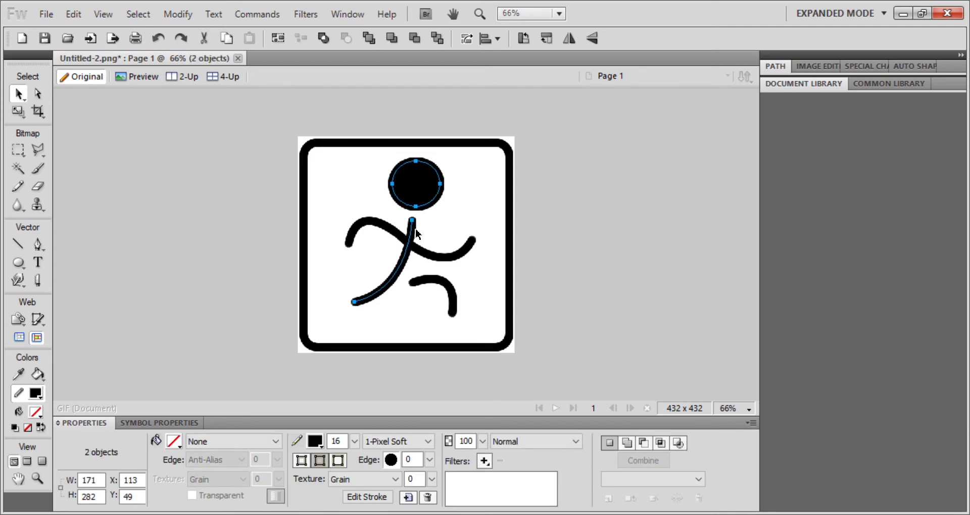
shift+click(407, 240)
shift+click(429, 282)
mouse_move(412, 185)
mouse_down()
mouse_move(411, 209)
mouse_move(448, 197)
mouse_move(405, 195)
mouse_move(374, 210)
mouse_move(418, 221)
mouse_move(440, 199)
mouse_move(396, 175)
mouse_move(396, 196)
mouse_move(411, 187)
mouse_up()
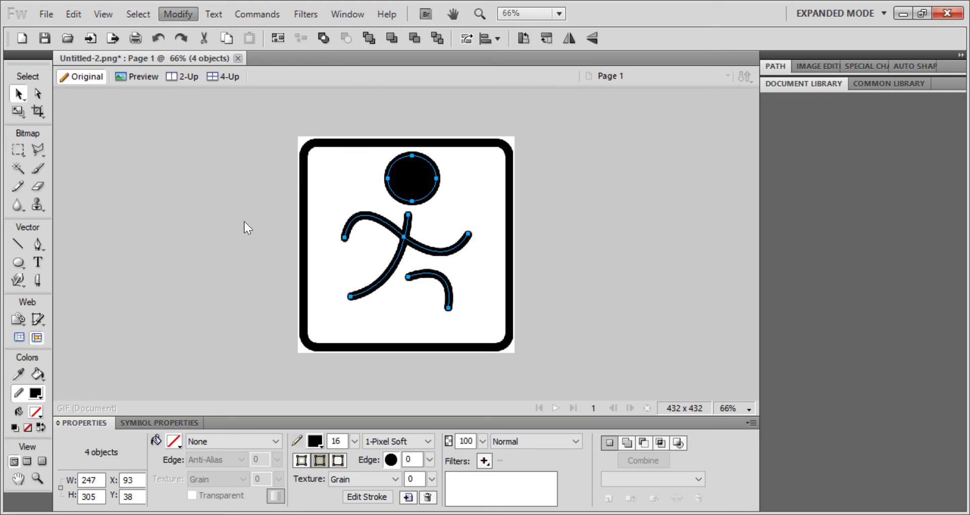
Scale the selected head, torso, arms and front leg to about 219 by 270 px and move them to about X 111, Y 56
key(ctrl+t)
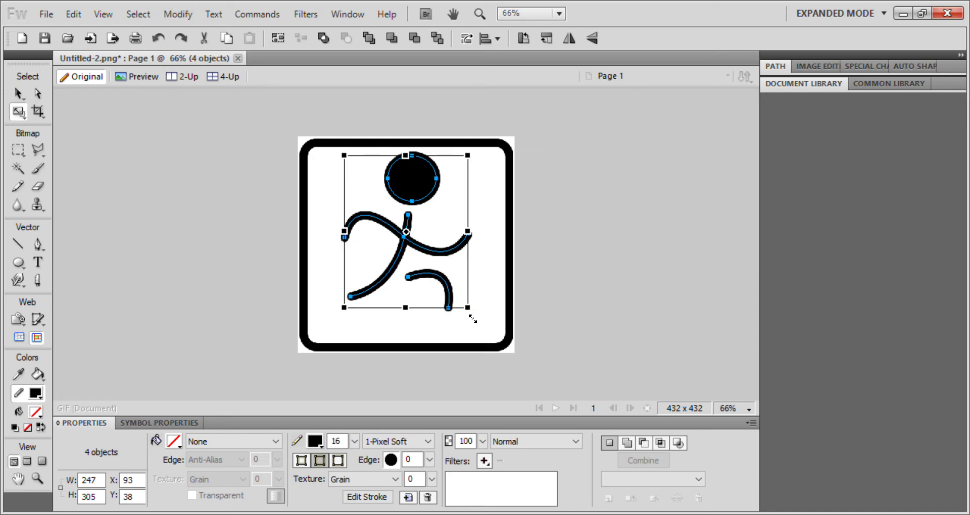
drag(475, 316, 470, 290)
drag(413, 194, 426, 201)
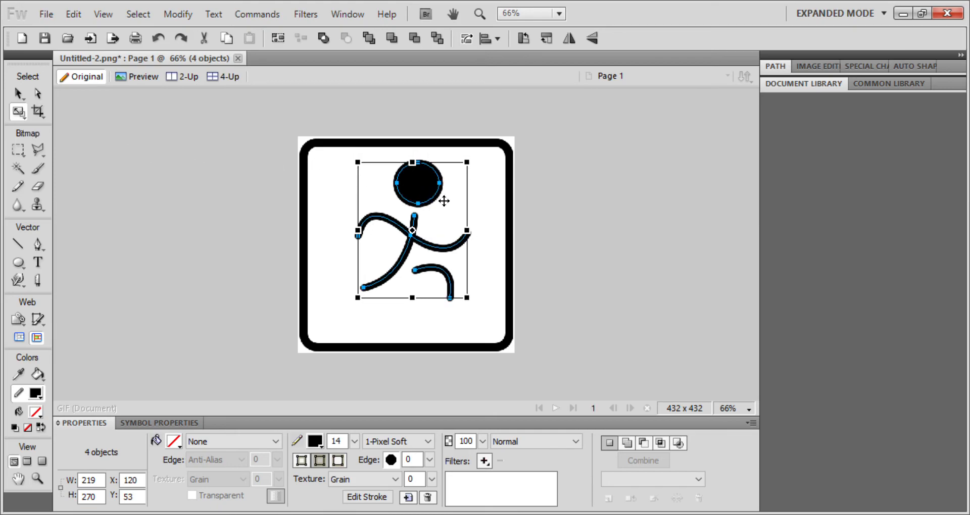
drag(438, 201, 433, 203)
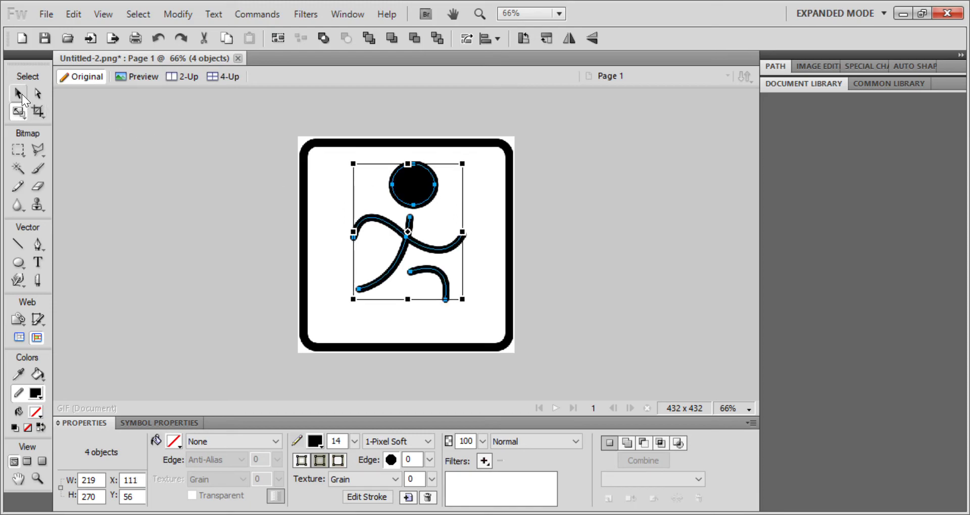
key(ctrl+d)
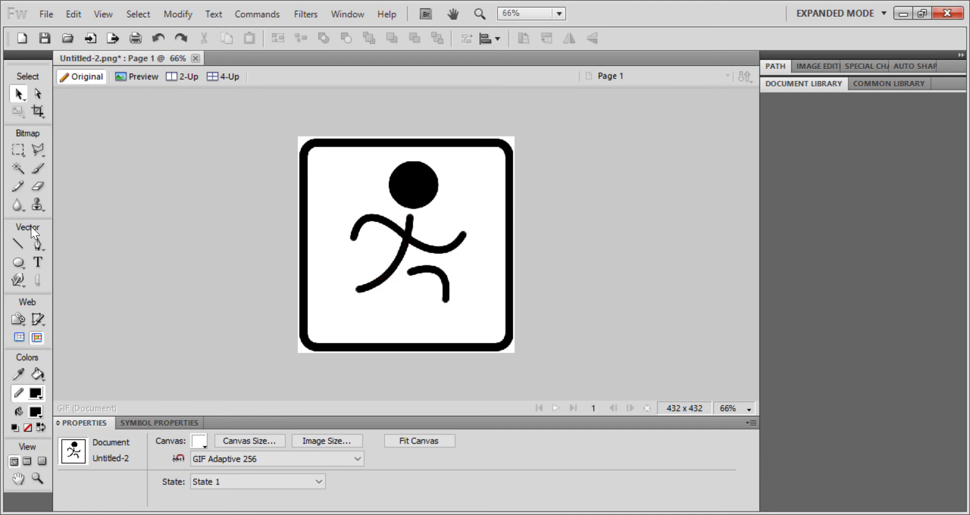
Set the Text tool's font to Arial
click(34, 259)
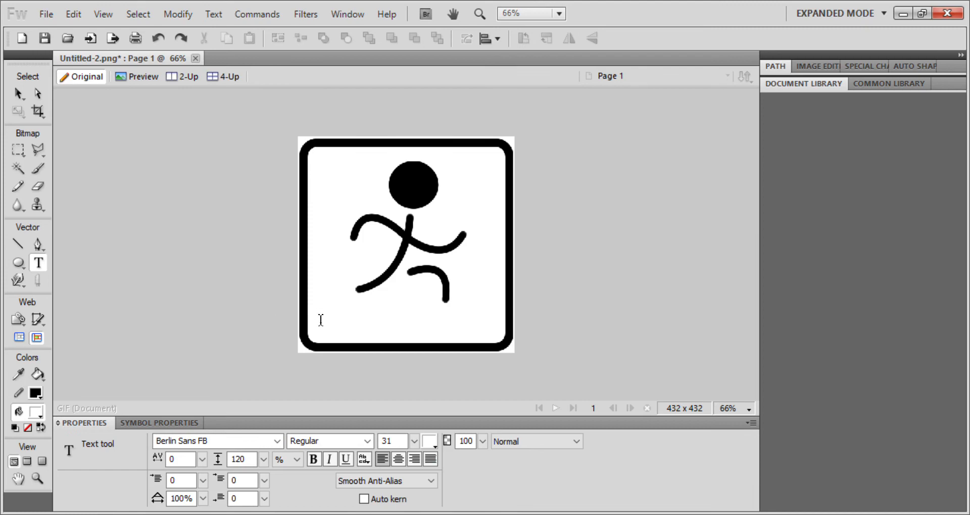
click(368, 331)
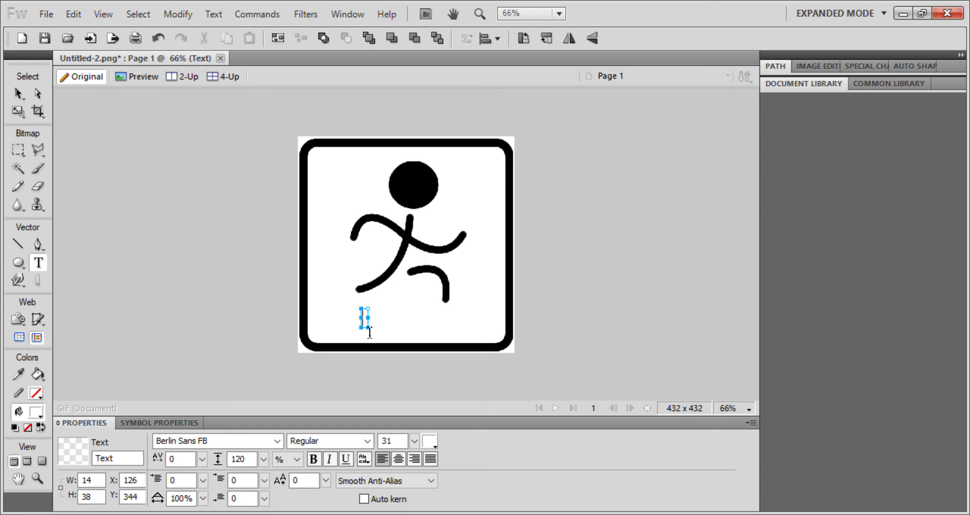
click(281, 437)
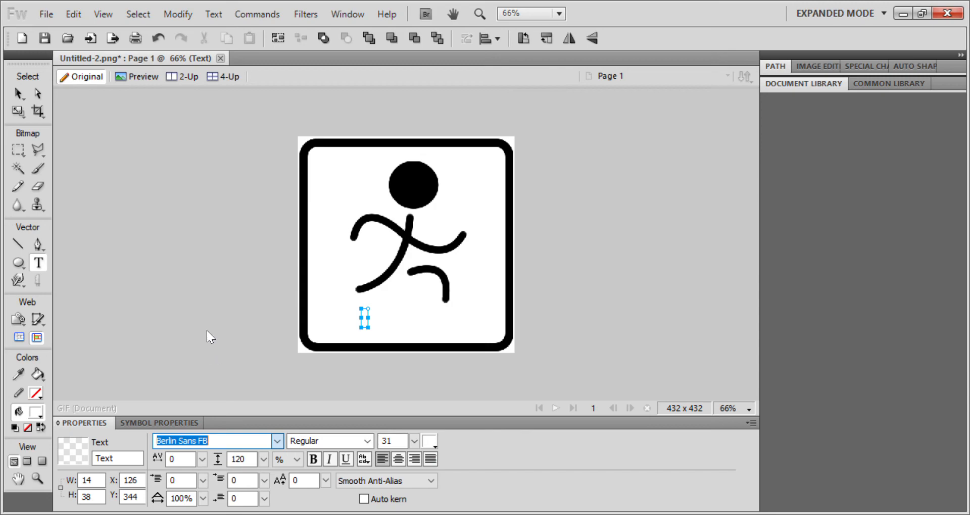
click(193, 238)
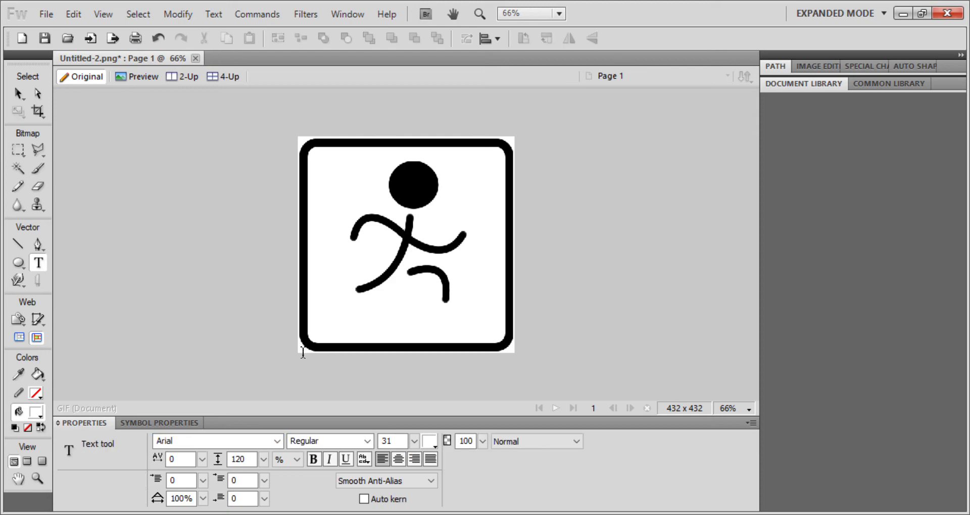
Add the text "TRACK" below the running figure, inside the frame, and colour it black
click(387, 337)
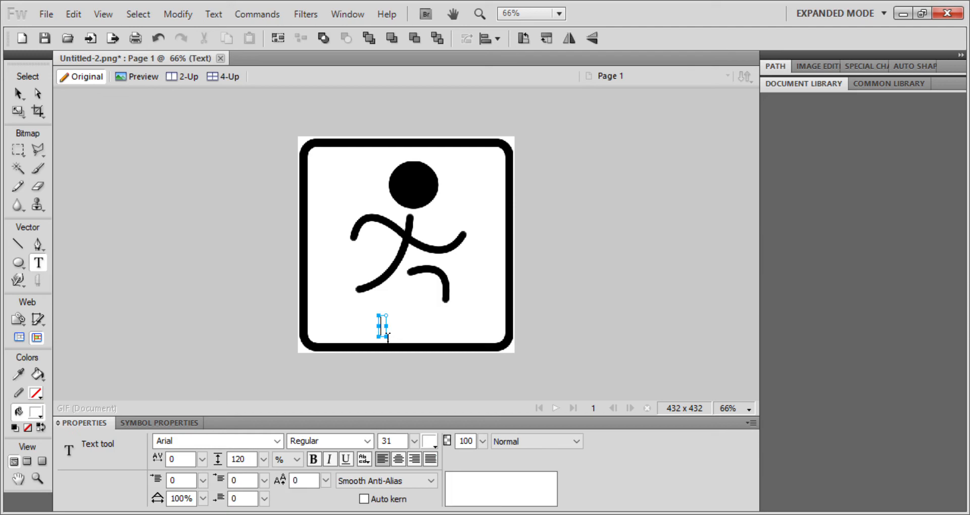
text(SPEE)
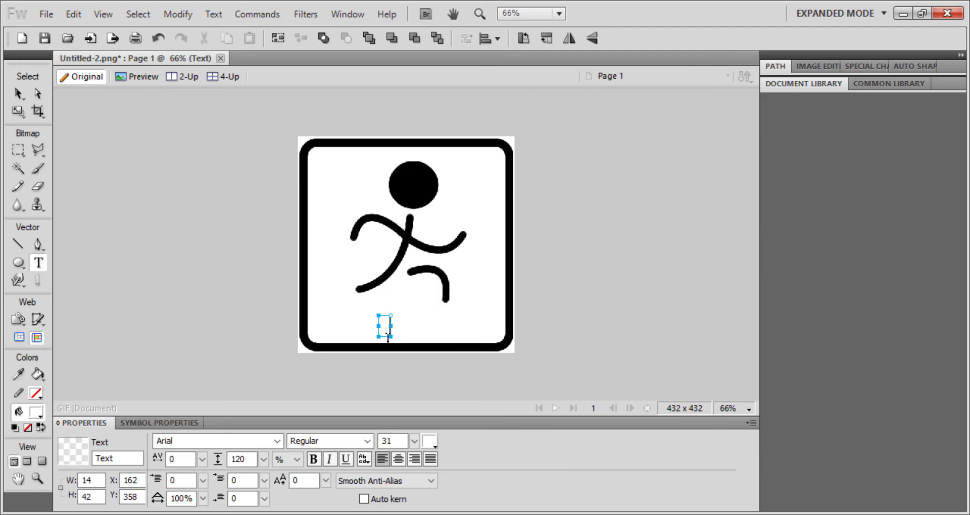
text(D)
drag(386, 336, 451, 334)
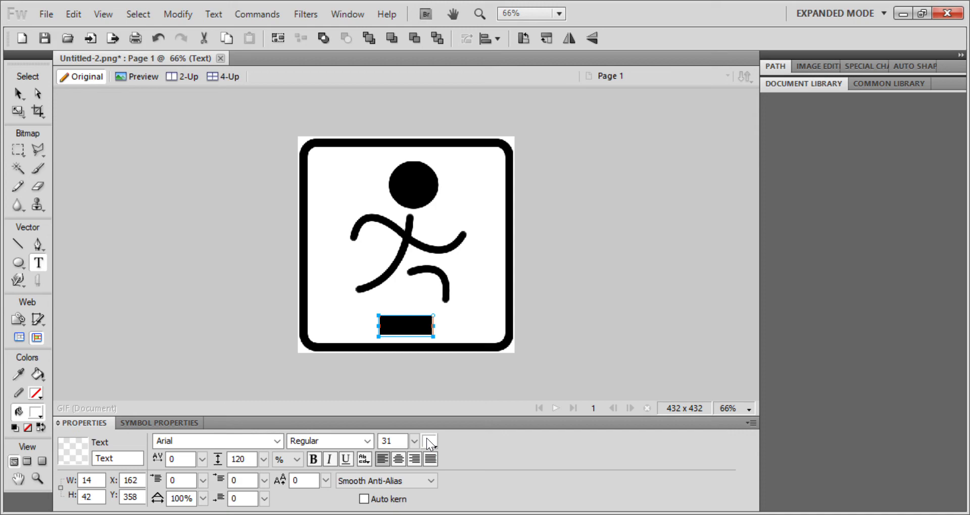
click(441, 390)
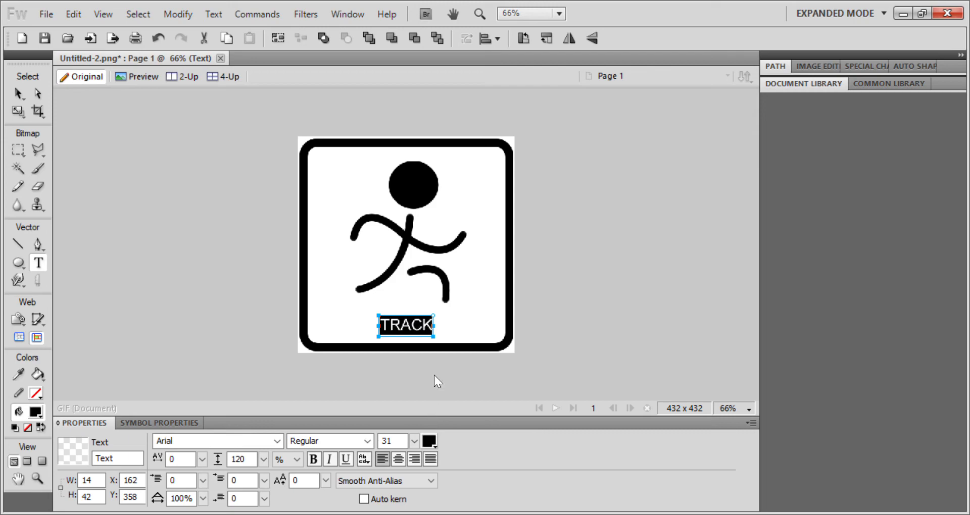
key(Escape)
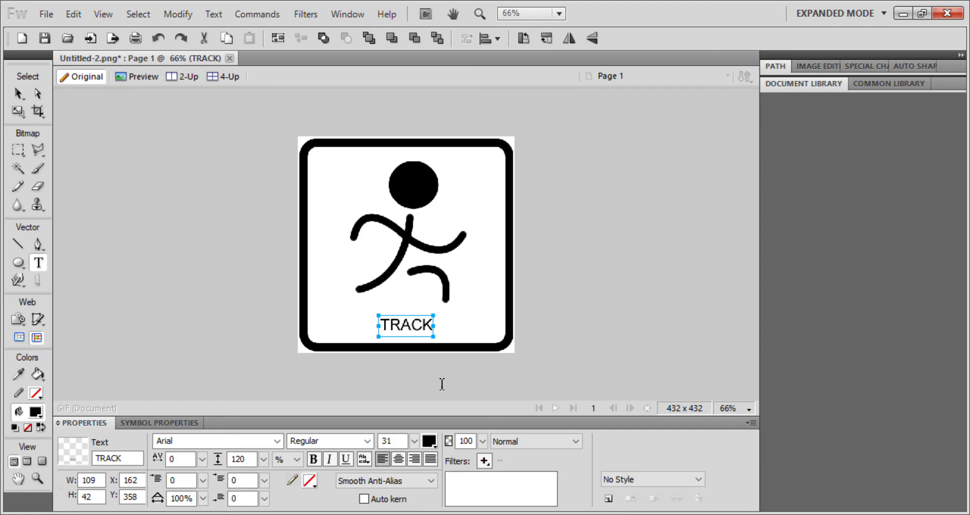
Make the whole "TRACK" caption italic
double_click(429, 336)
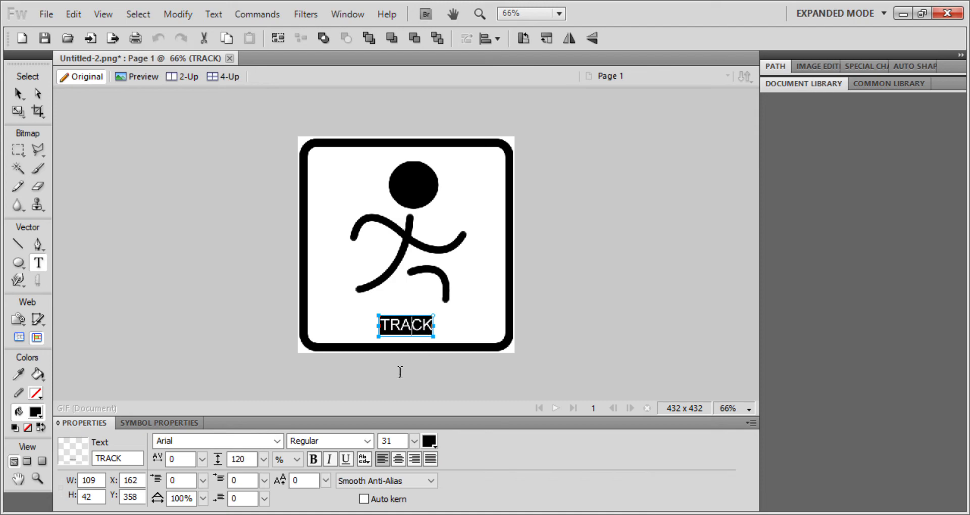
click(313, 459)
click(334, 456)
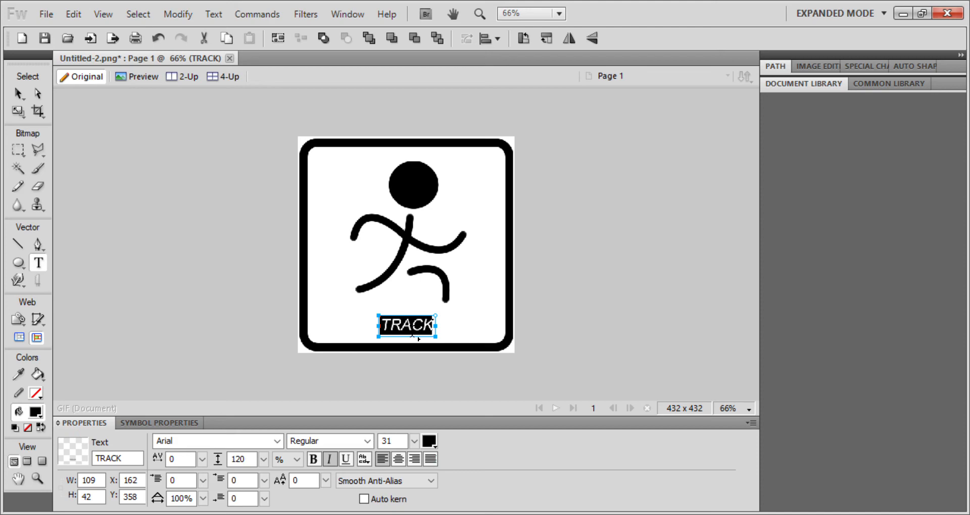
Move the "TRACK" caption slightly up so it sits centred beneath the figure, and deselect it
click(19, 93)
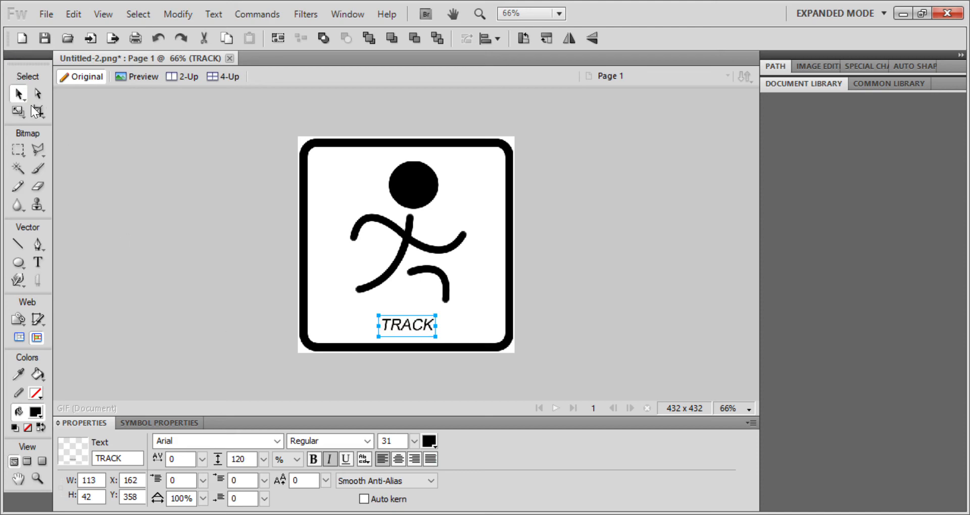
drag(403, 336, 394, 328)
click(204, 318)
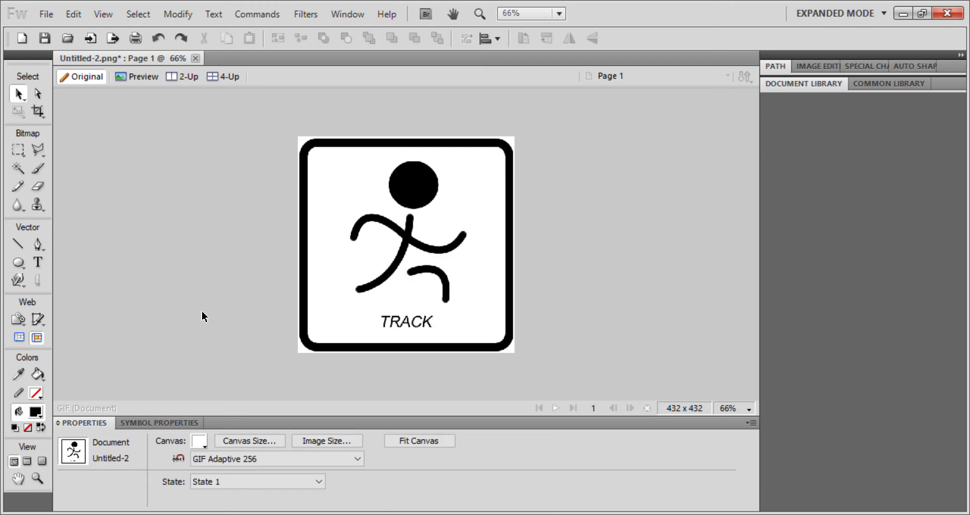